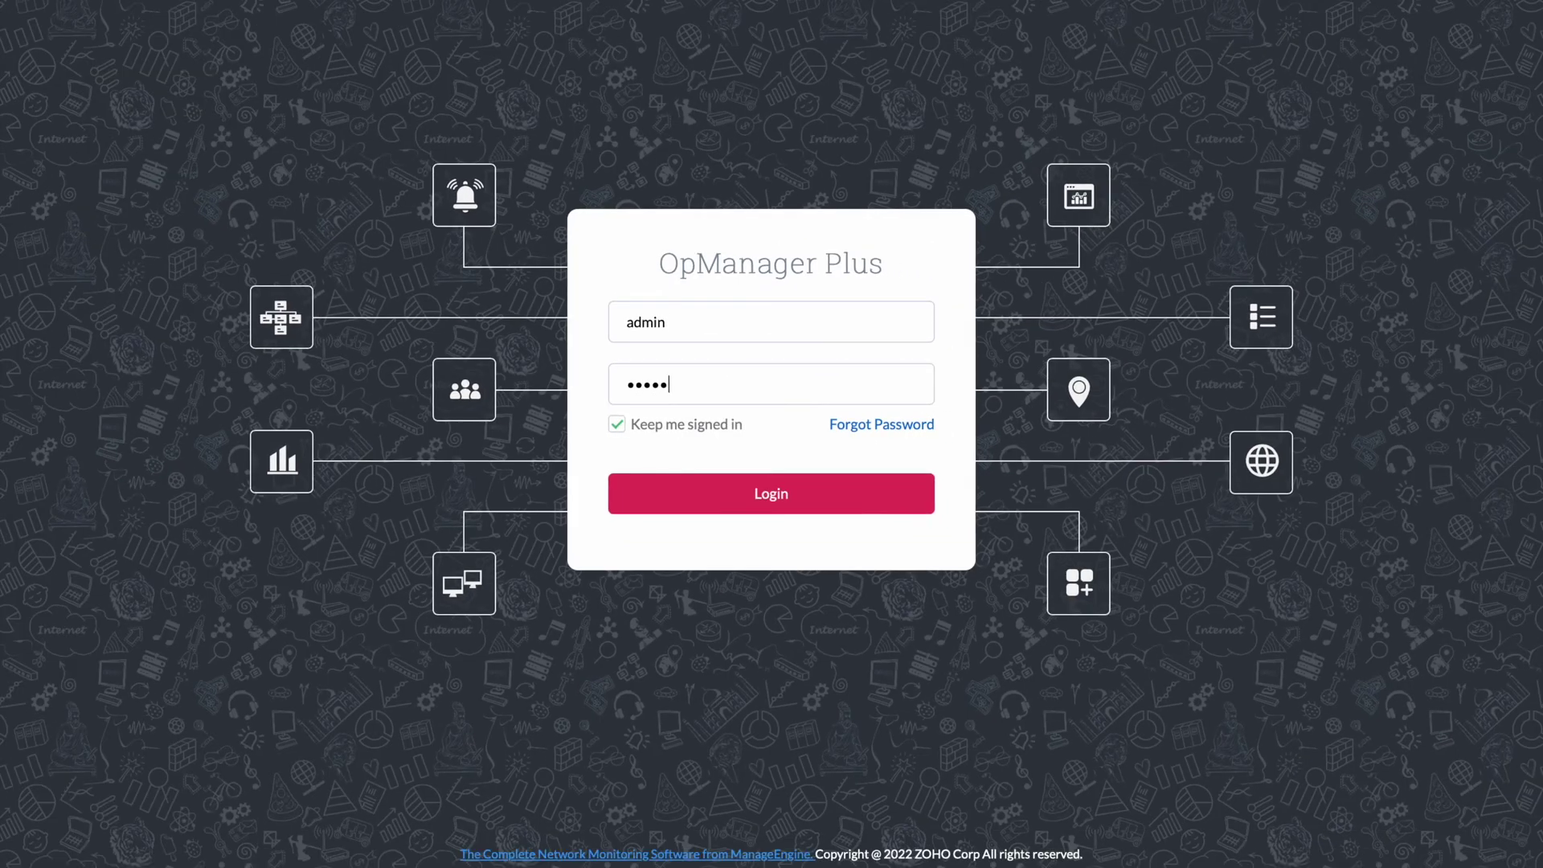
pyautogui.write('**')
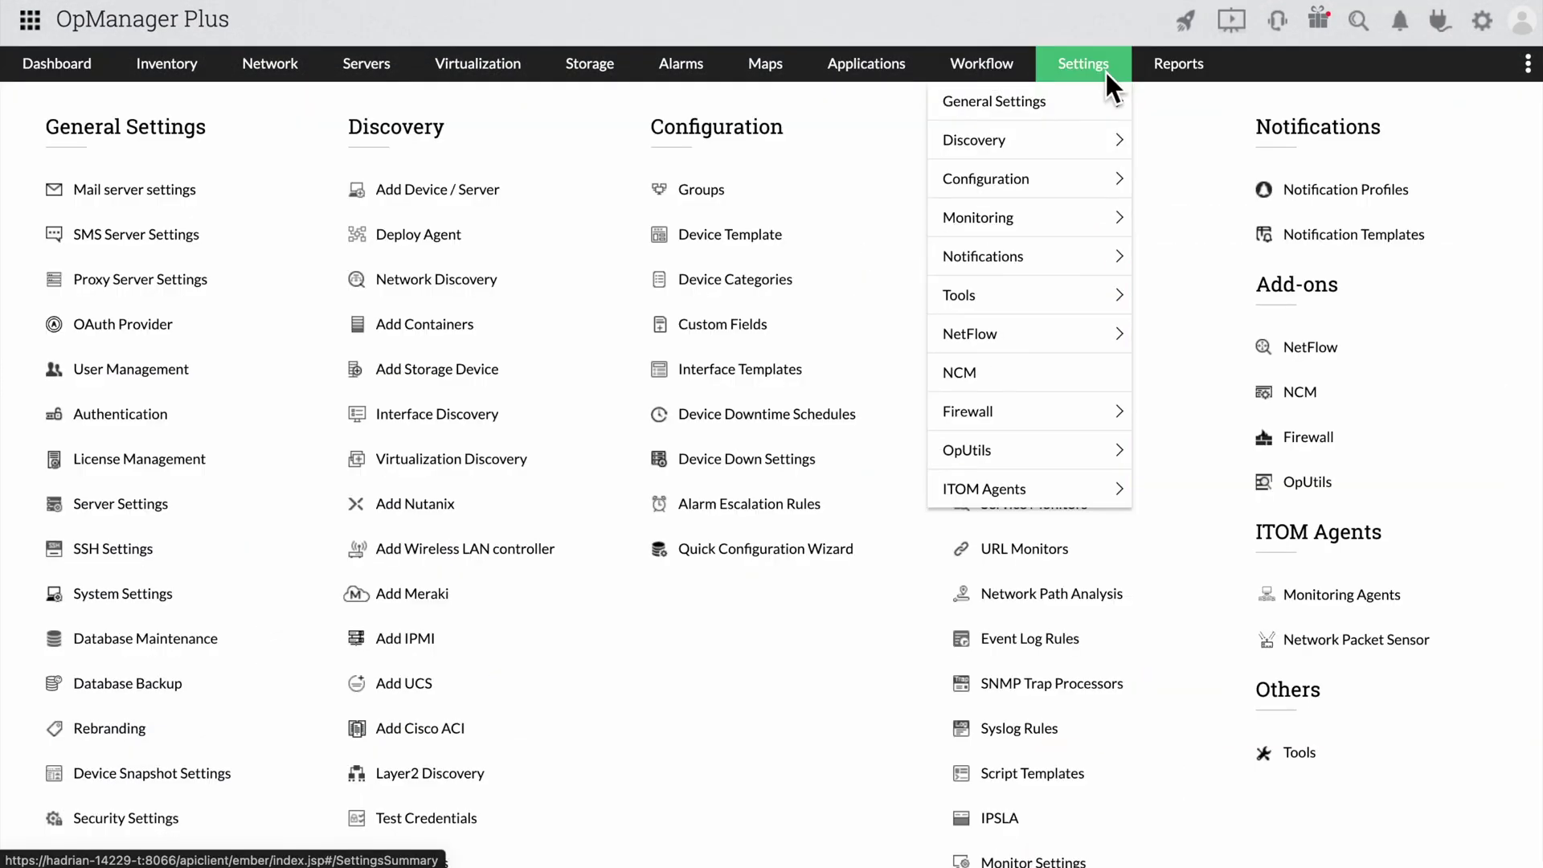
# - Open the Authentication page under General Settings, showing RADIUS server settings
pyautogui.click(139, 417)
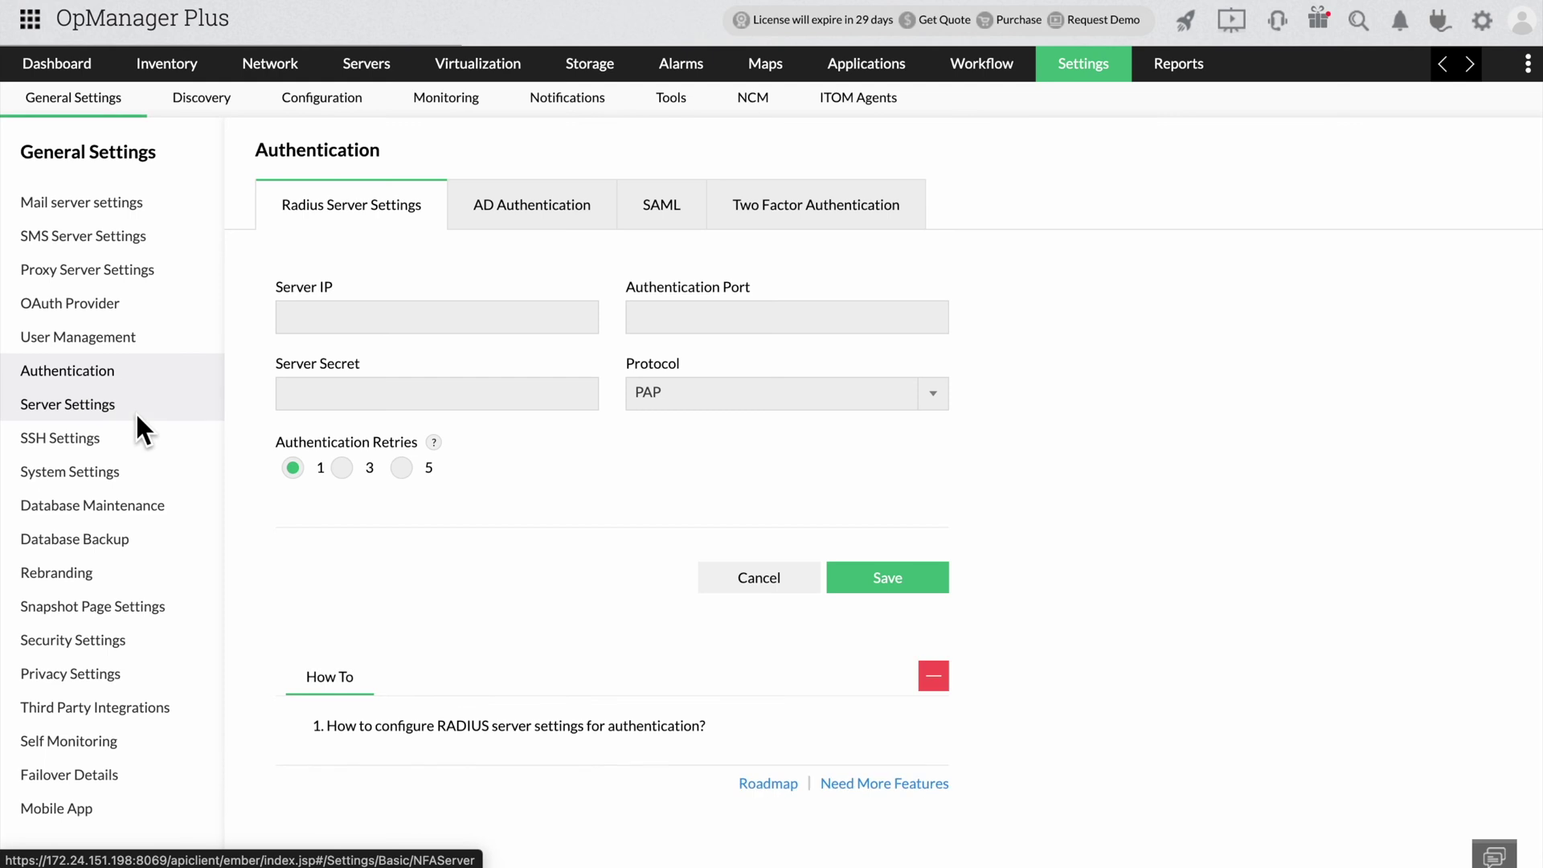
# - Open the SAML tab and choose manual IdP information over a metadata file upload
pyautogui.click(629, 229)
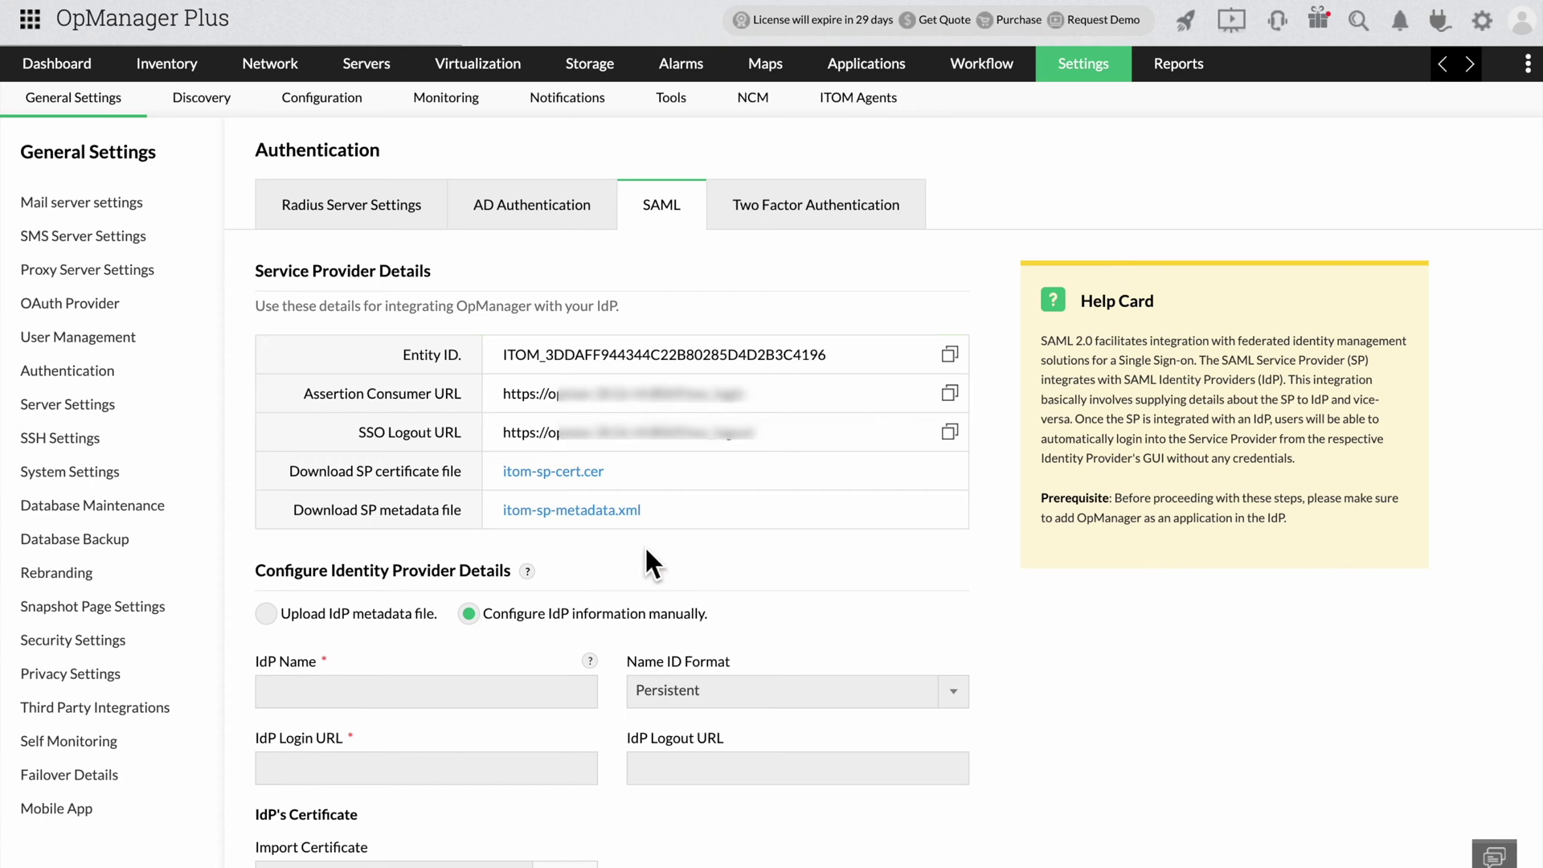
pyautogui.click(267, 613)
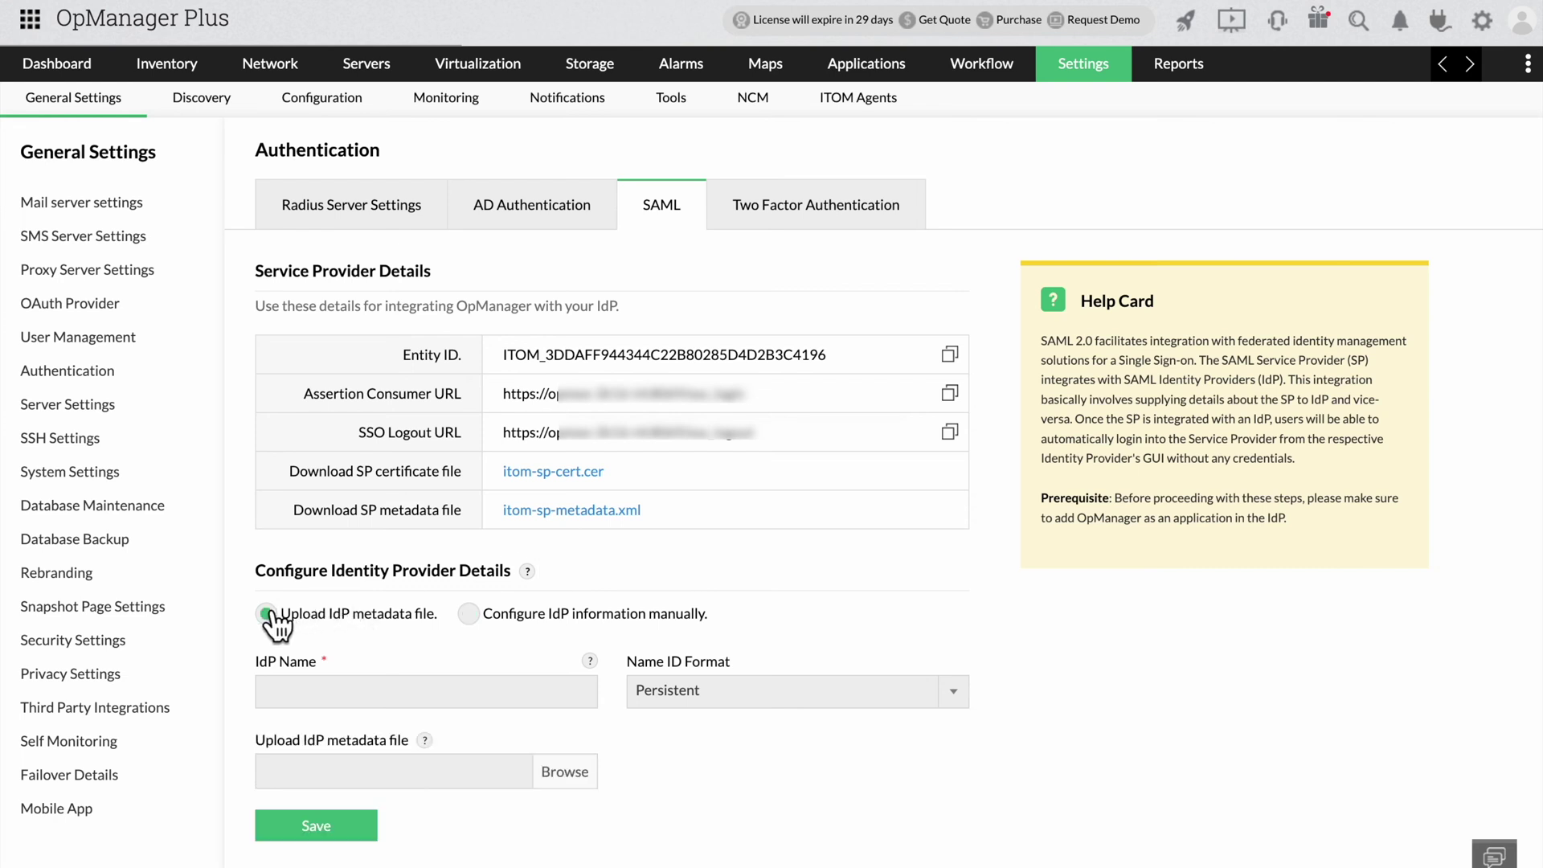
pyautogui.click(532, 625)
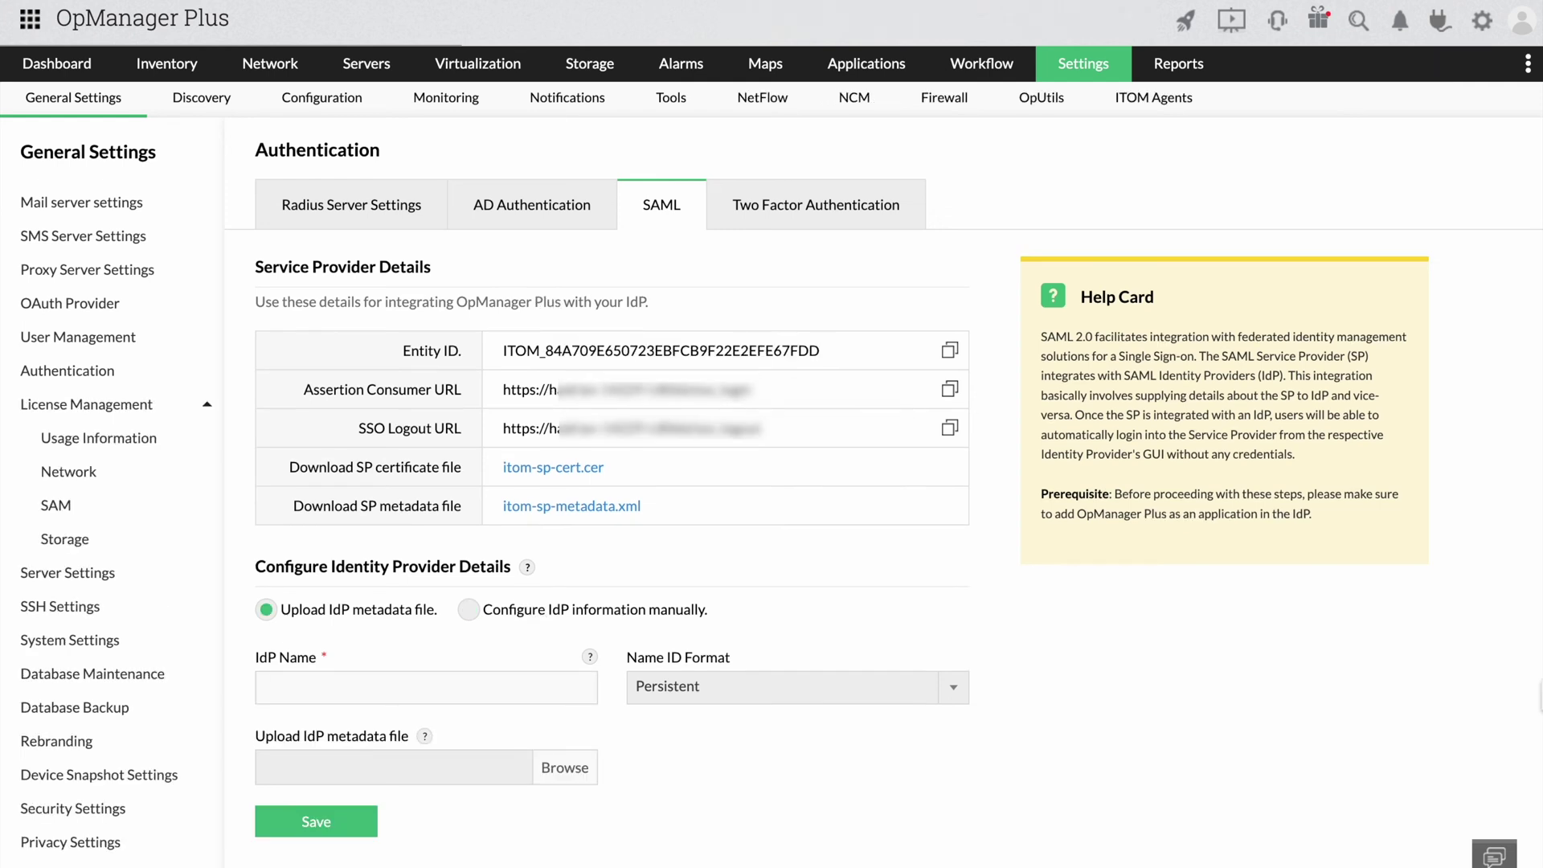
pyautogui.write('Jump')
pyautogui.write('cloud')
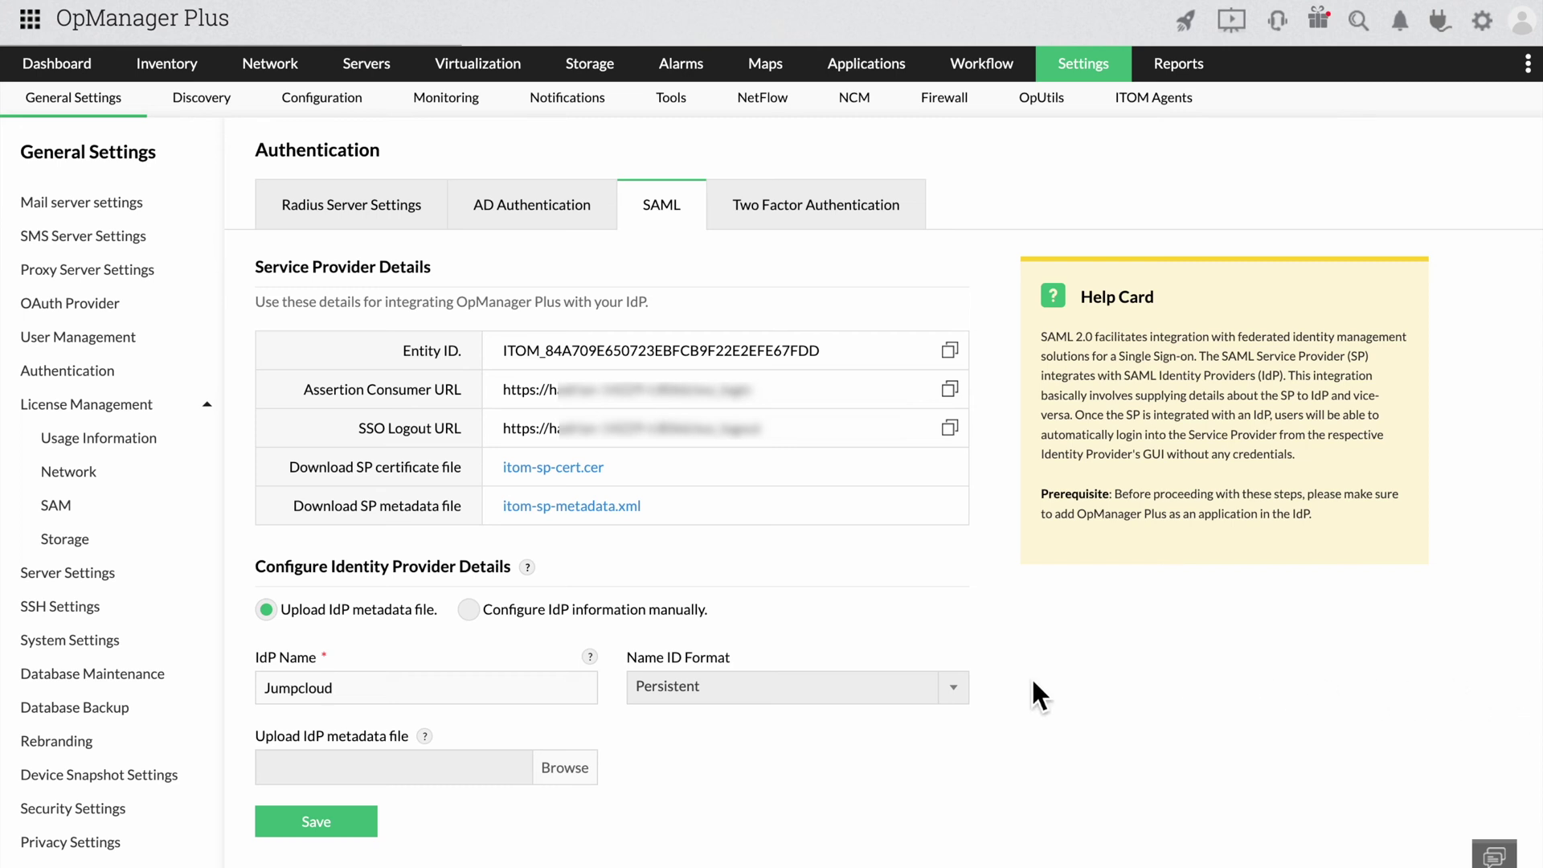
# - Set the name ID format to Persistent and attach JumpCloud-saml2-metadata.xml
pyautogui.click(947, 690)
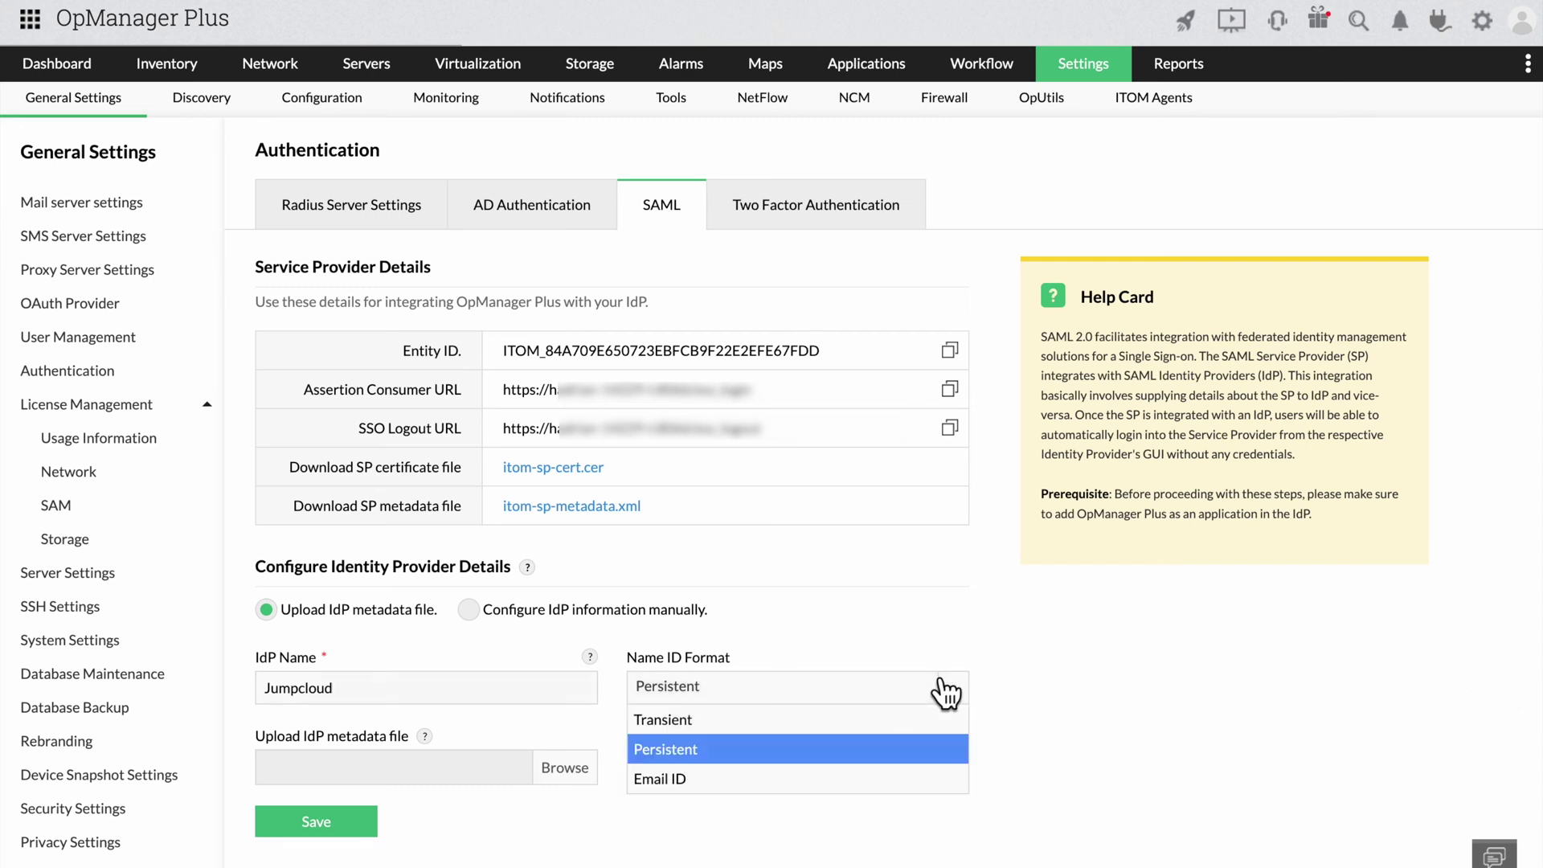
pyautogui.click(886, 768)
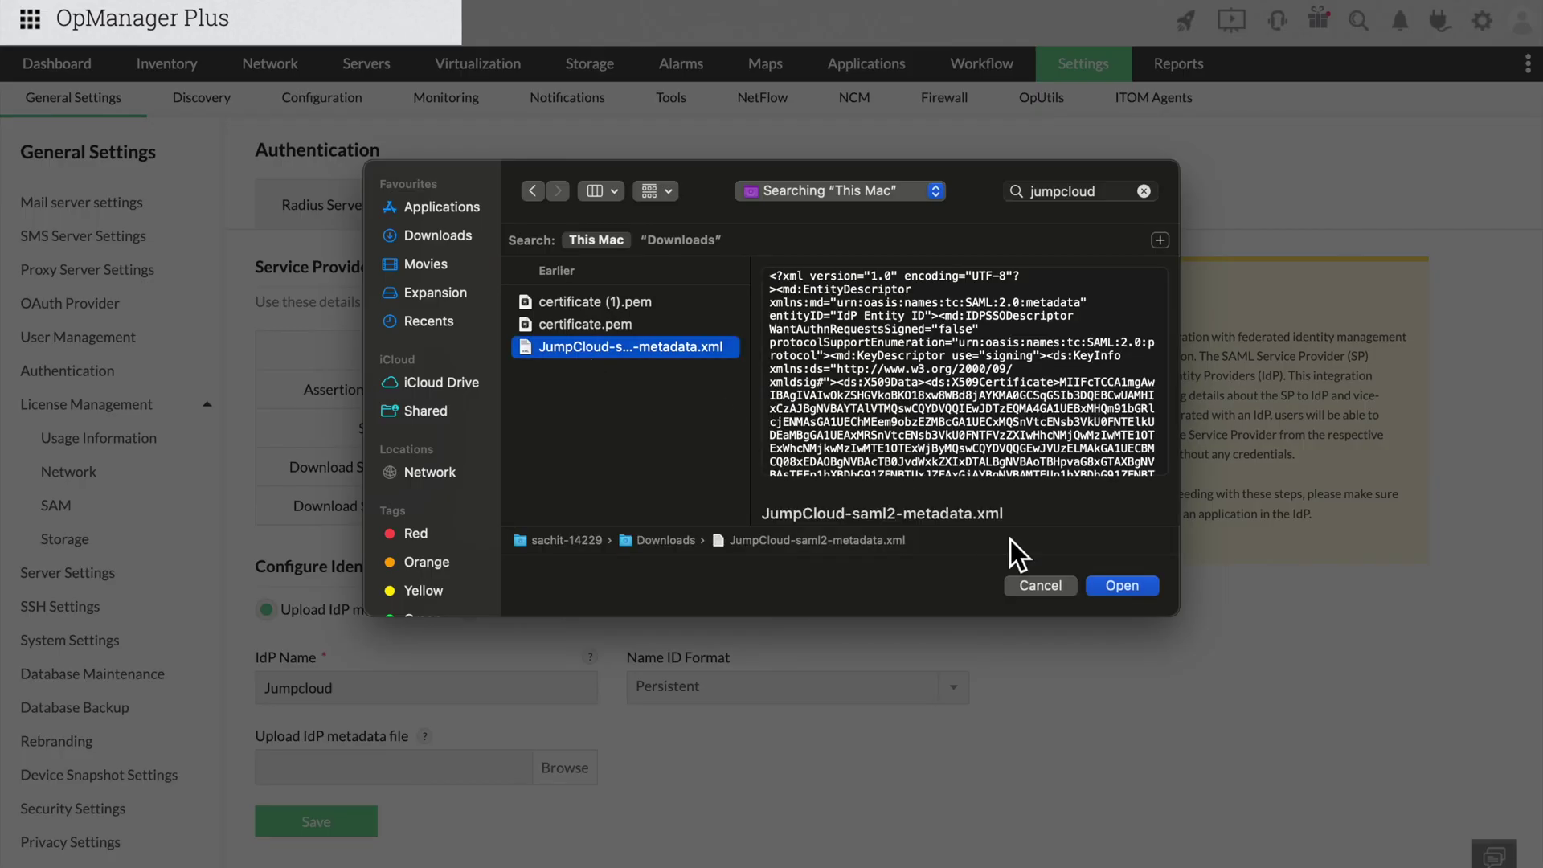
pyautogui.click(1123, 586)
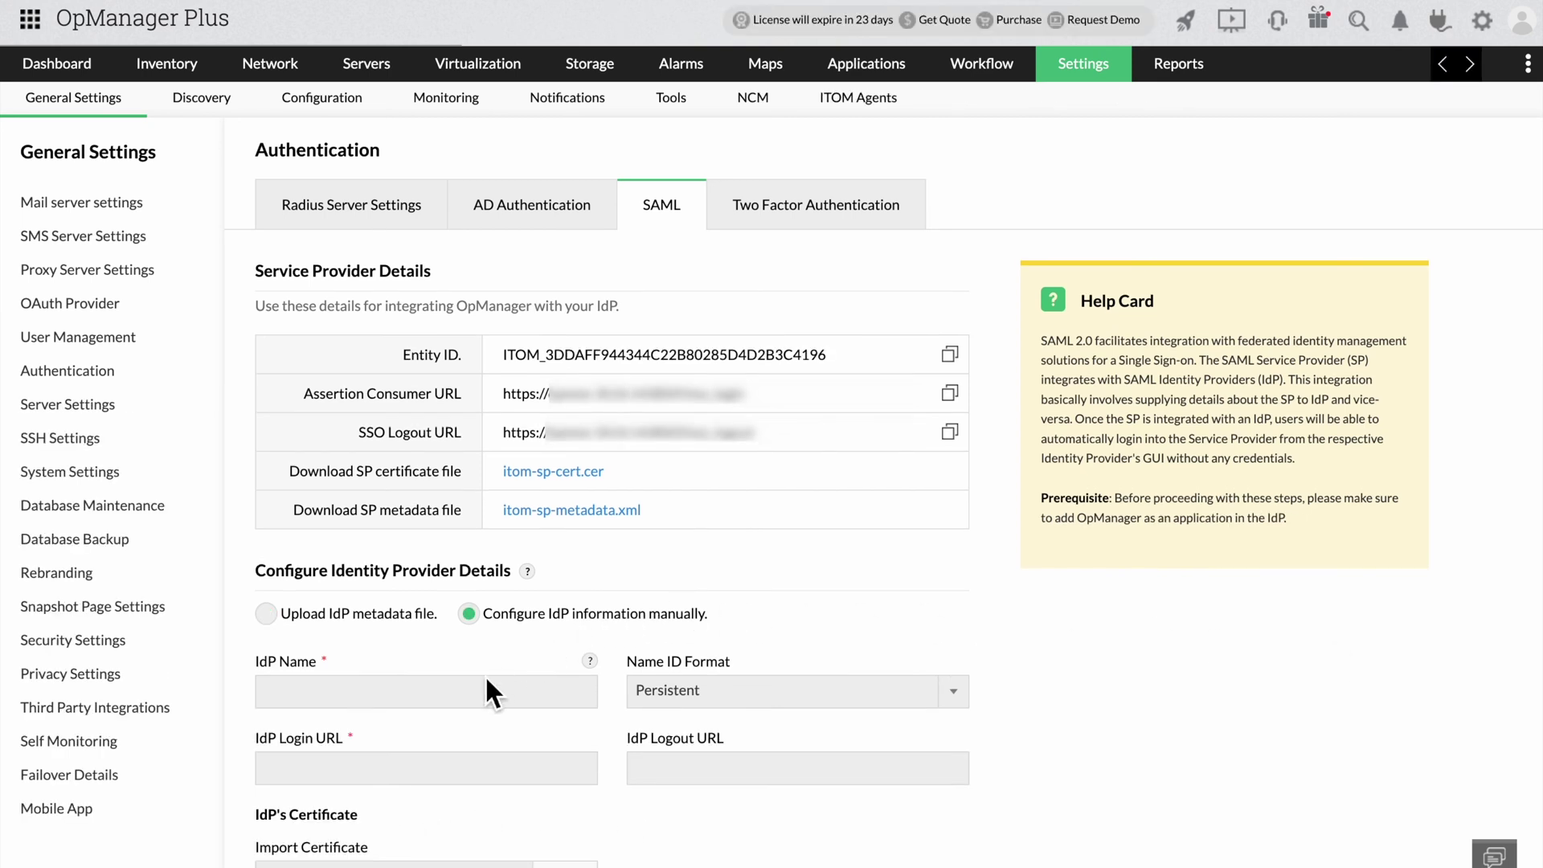
# - Name the IdP Jumpcloud with the Persistent name ID format
pyautogui.click(485, 691)
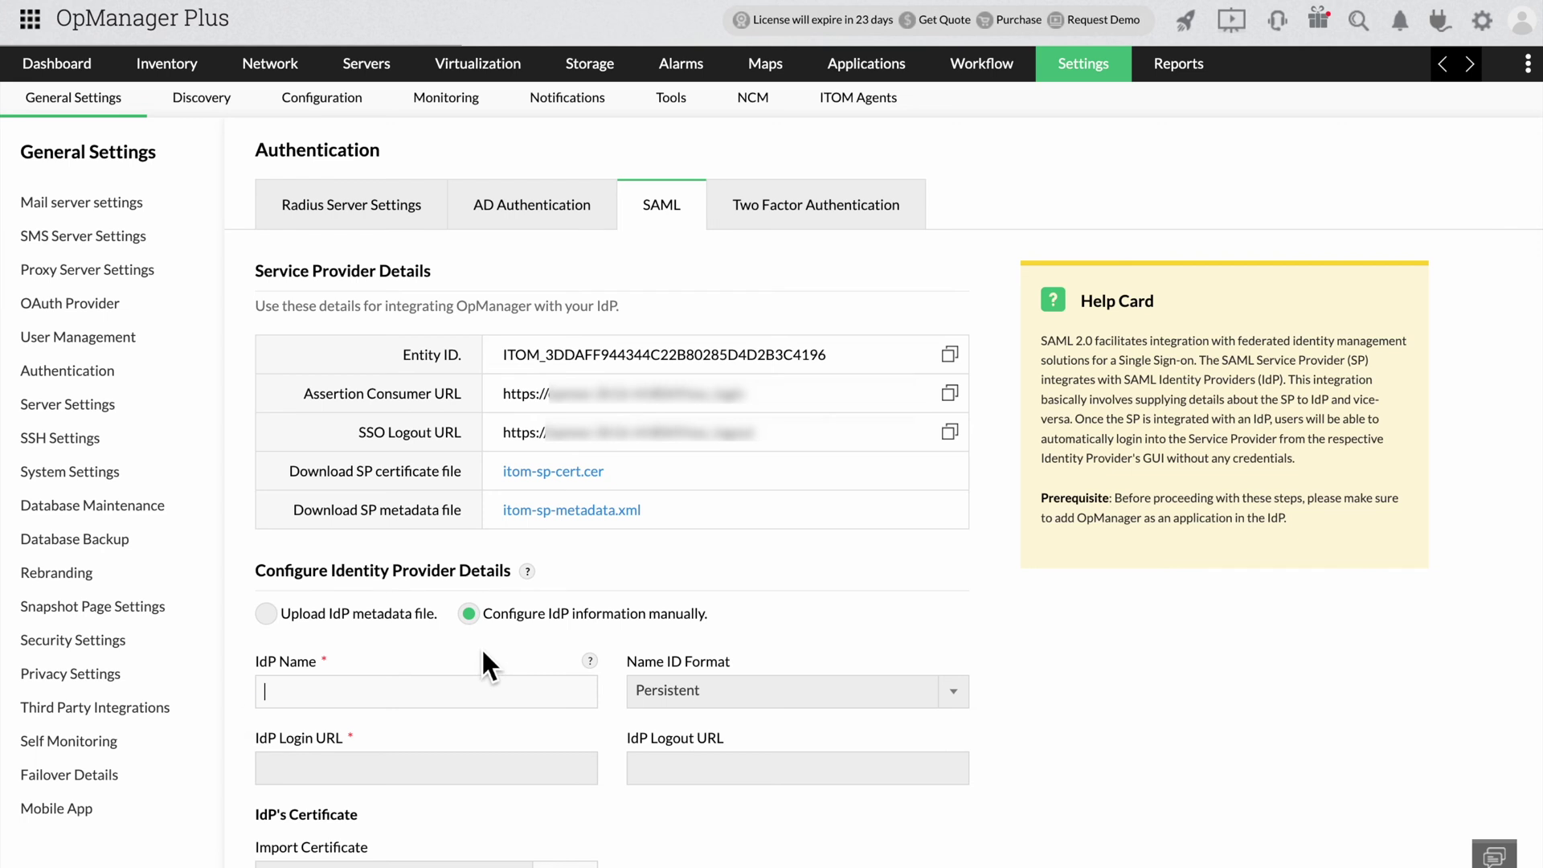
pyautogui.write('Jumpcl')
pyautogui.write('oud')
pyautogui.click(639, 697)
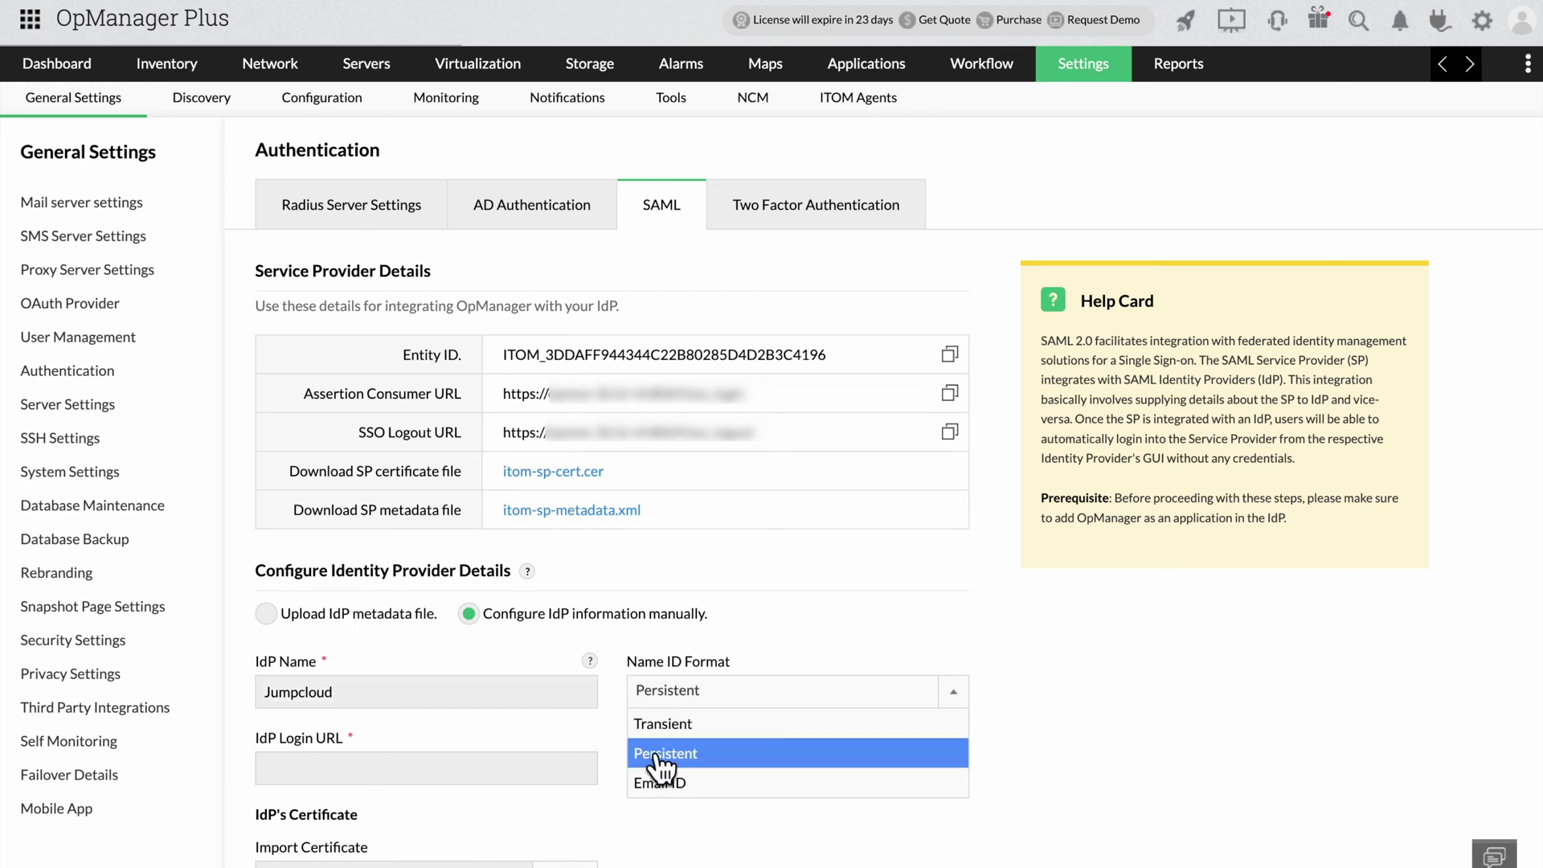
pyautogui.click(666, 754)
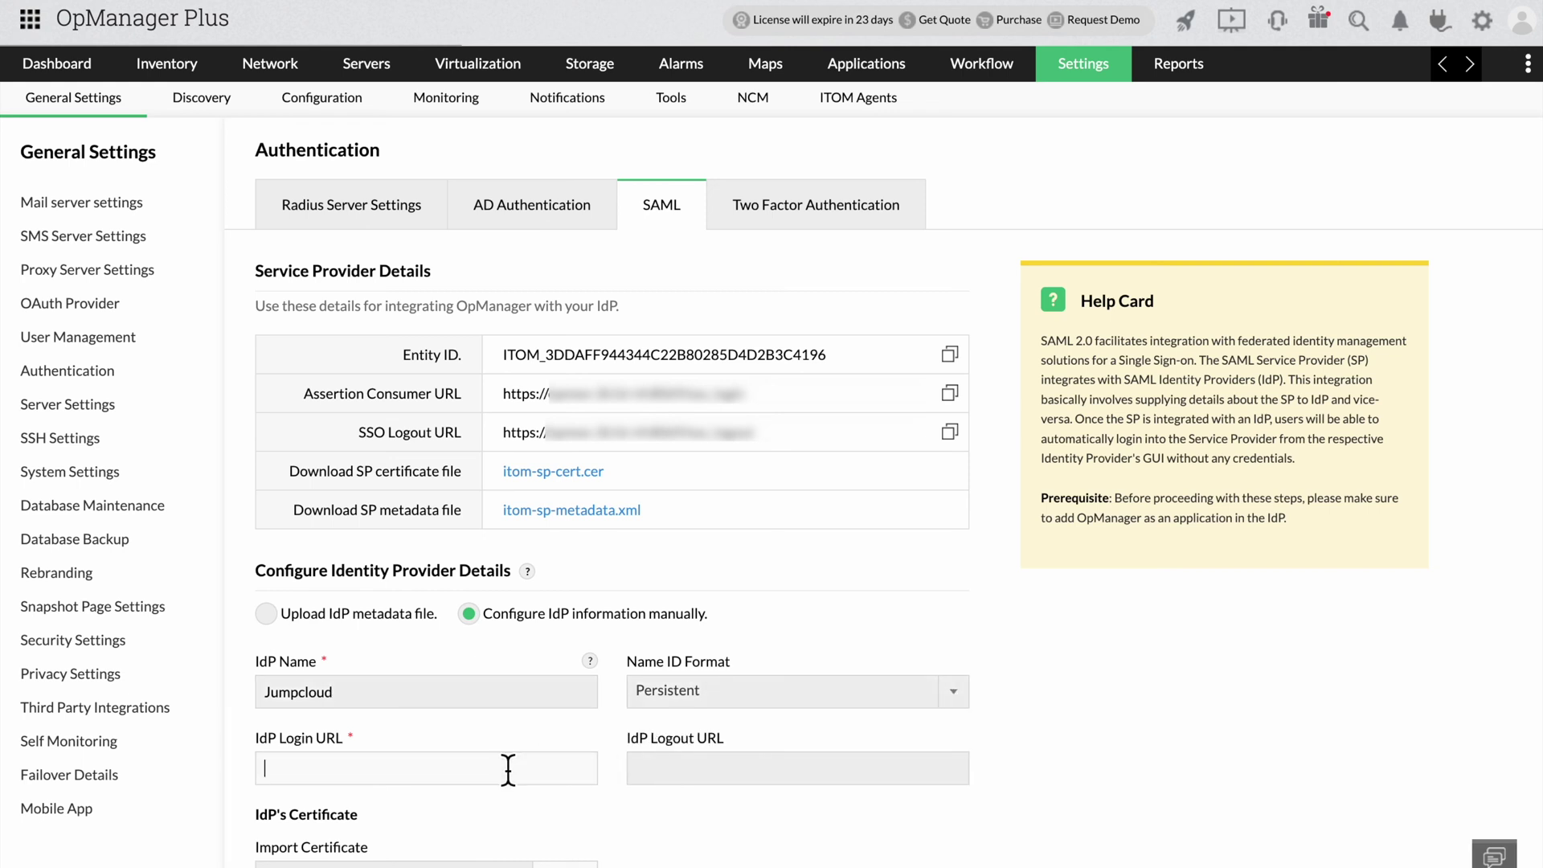
pyautogui.write('https://sso.jumpcloud.com/saml2/opmanager')
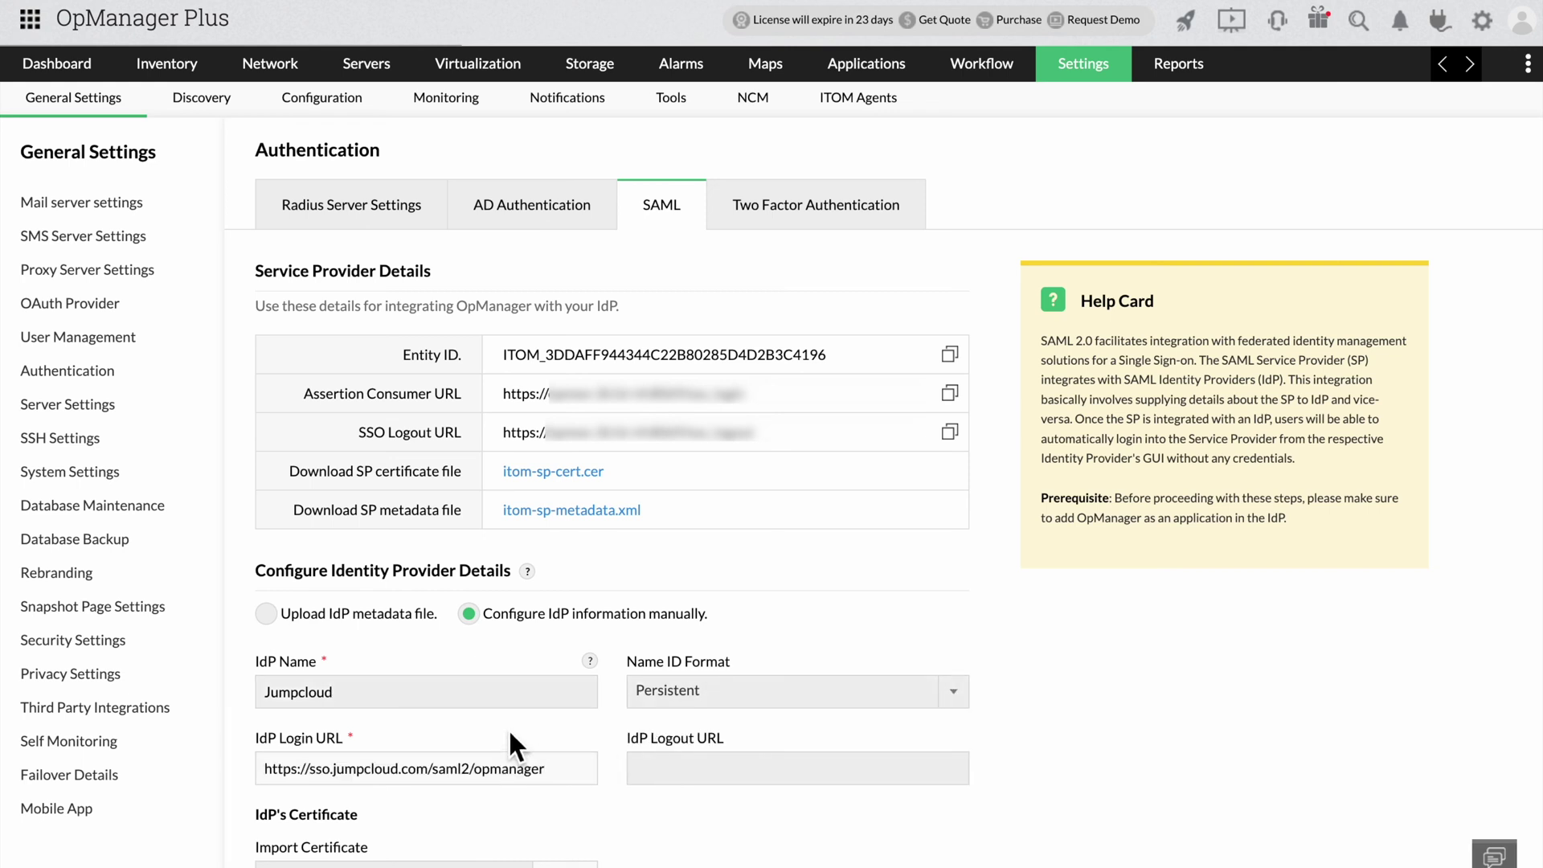
pyautogui.scroll(-2, 531, 738)
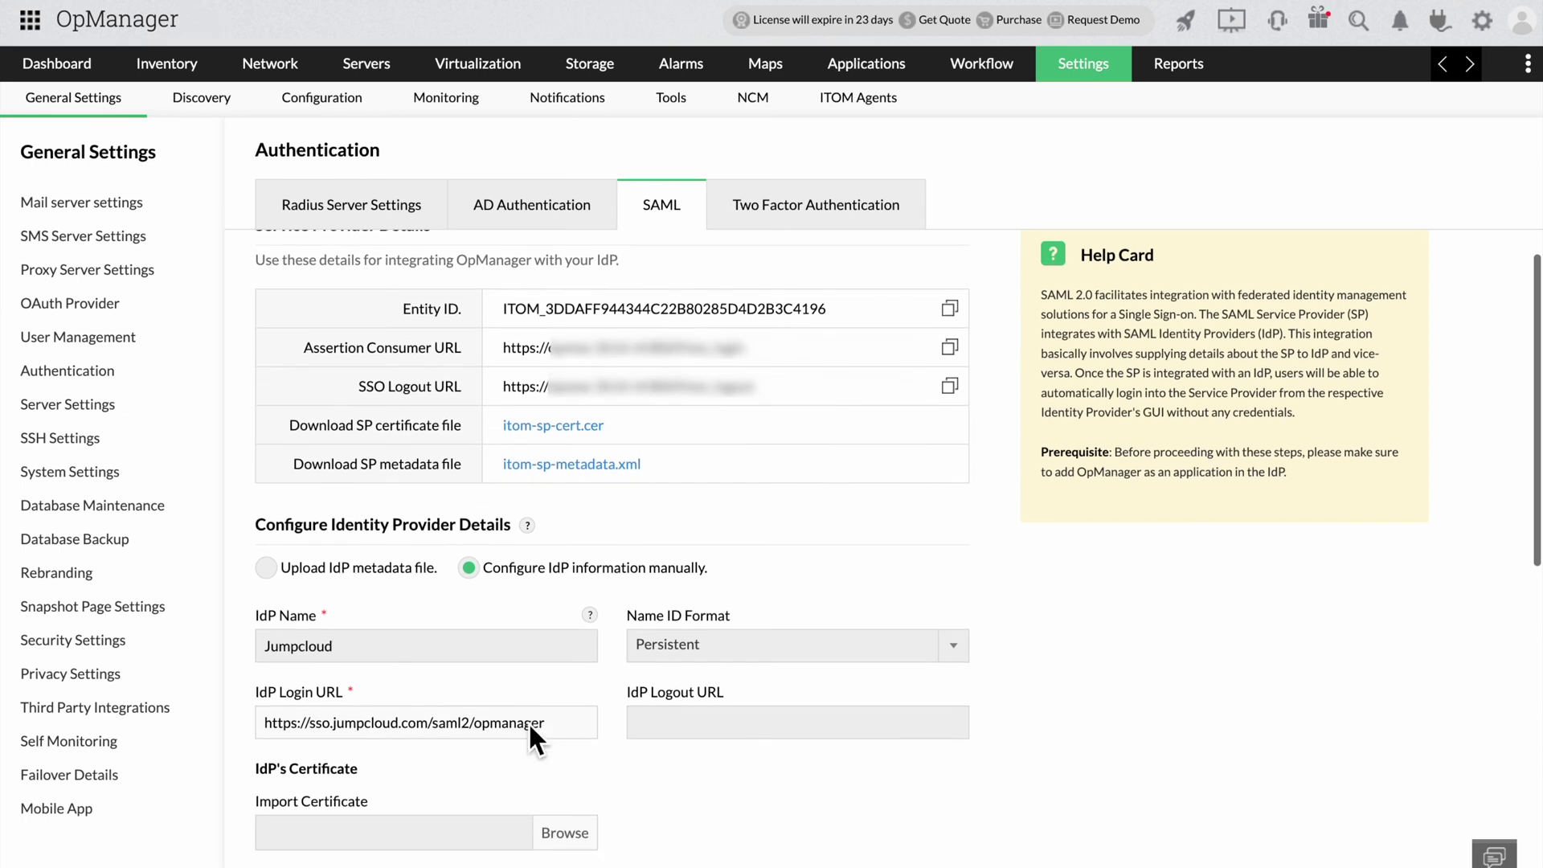
# - Import certificate.pem as the IdP certificate and save the Jumpcloud details
pyautogui.click(565, 829)
pyautogui.click(1125, 583)
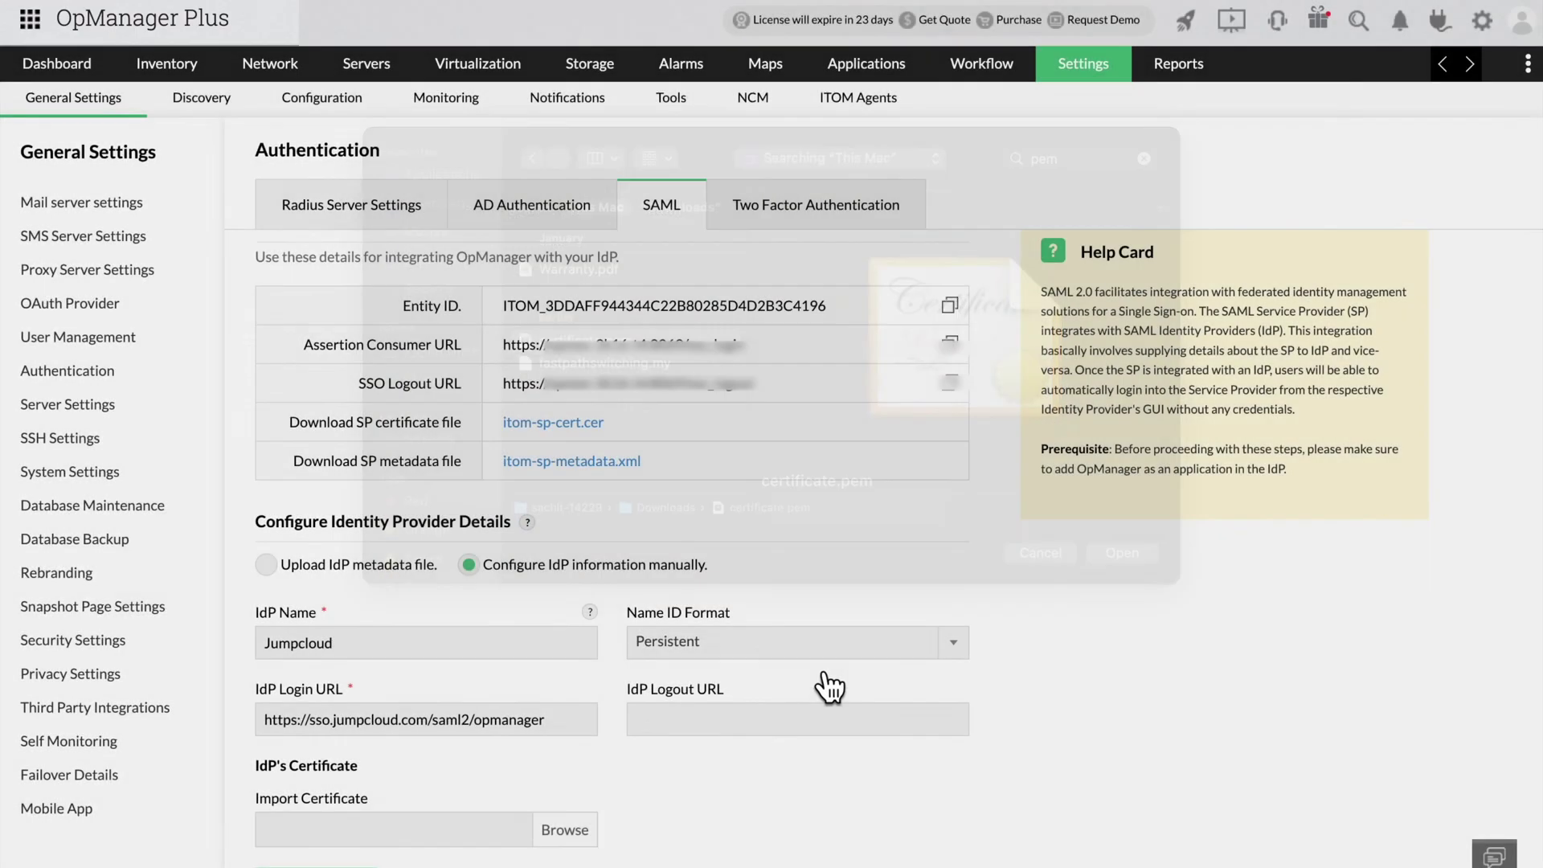
pyautogui.scroll(-1, 643, 718)
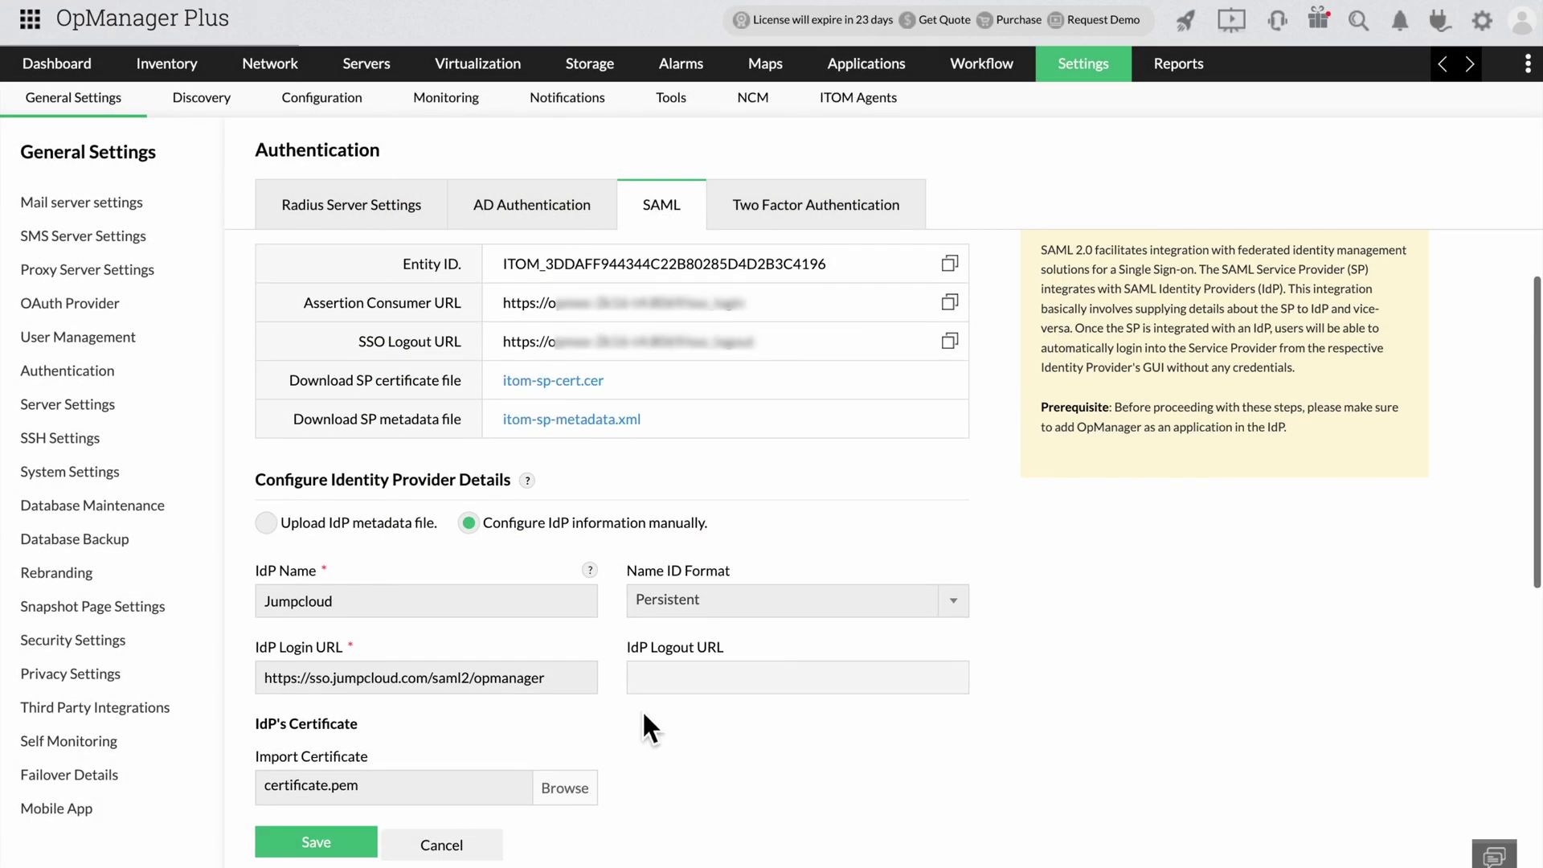
pyautogui.click(342, 847)
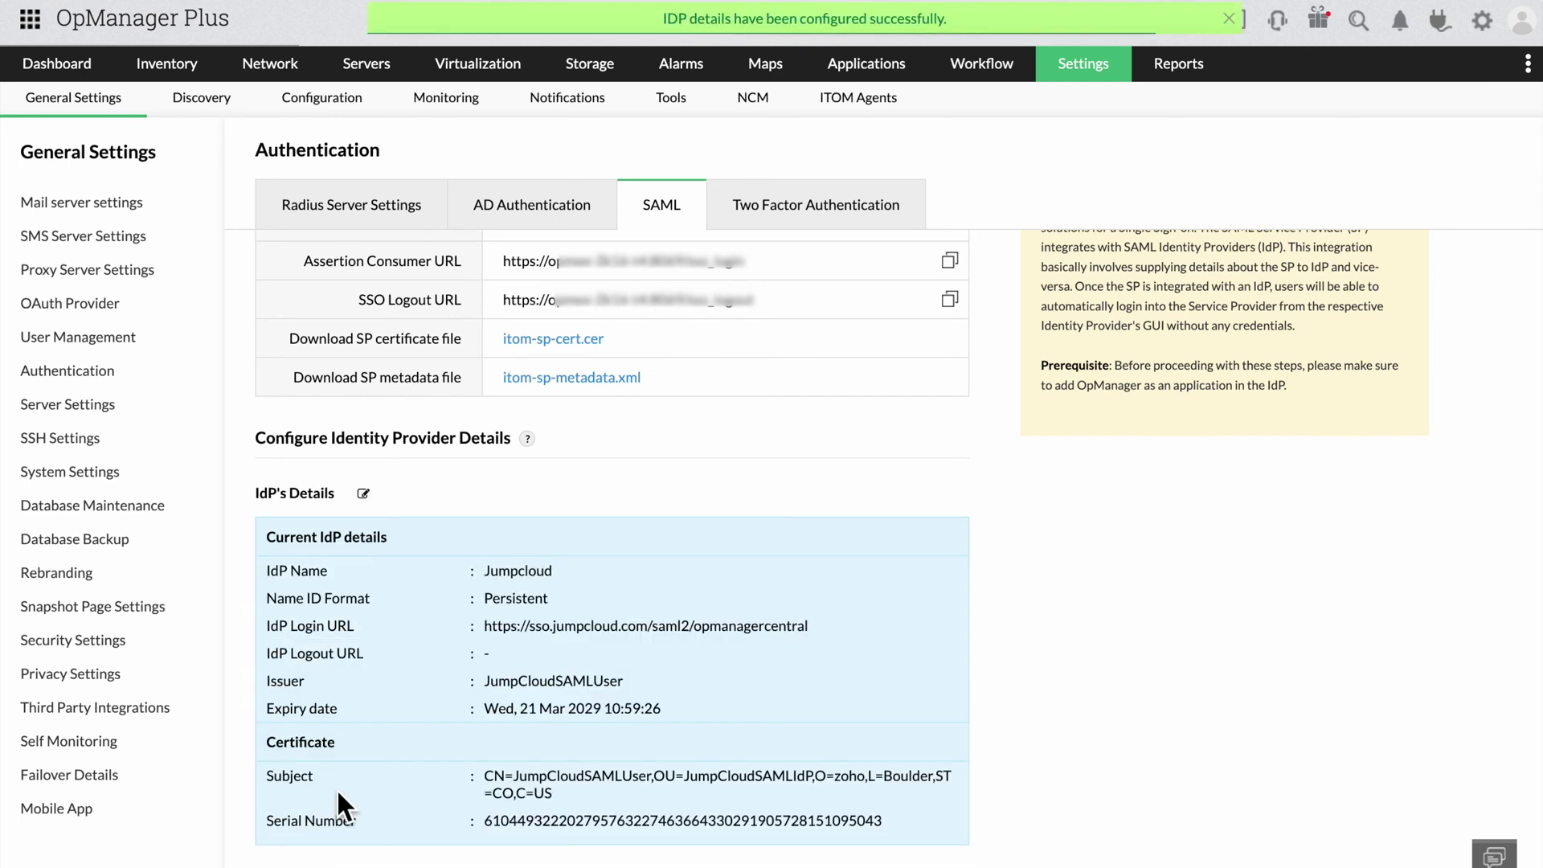
pyautogui.scroll(-5, 397, 782)
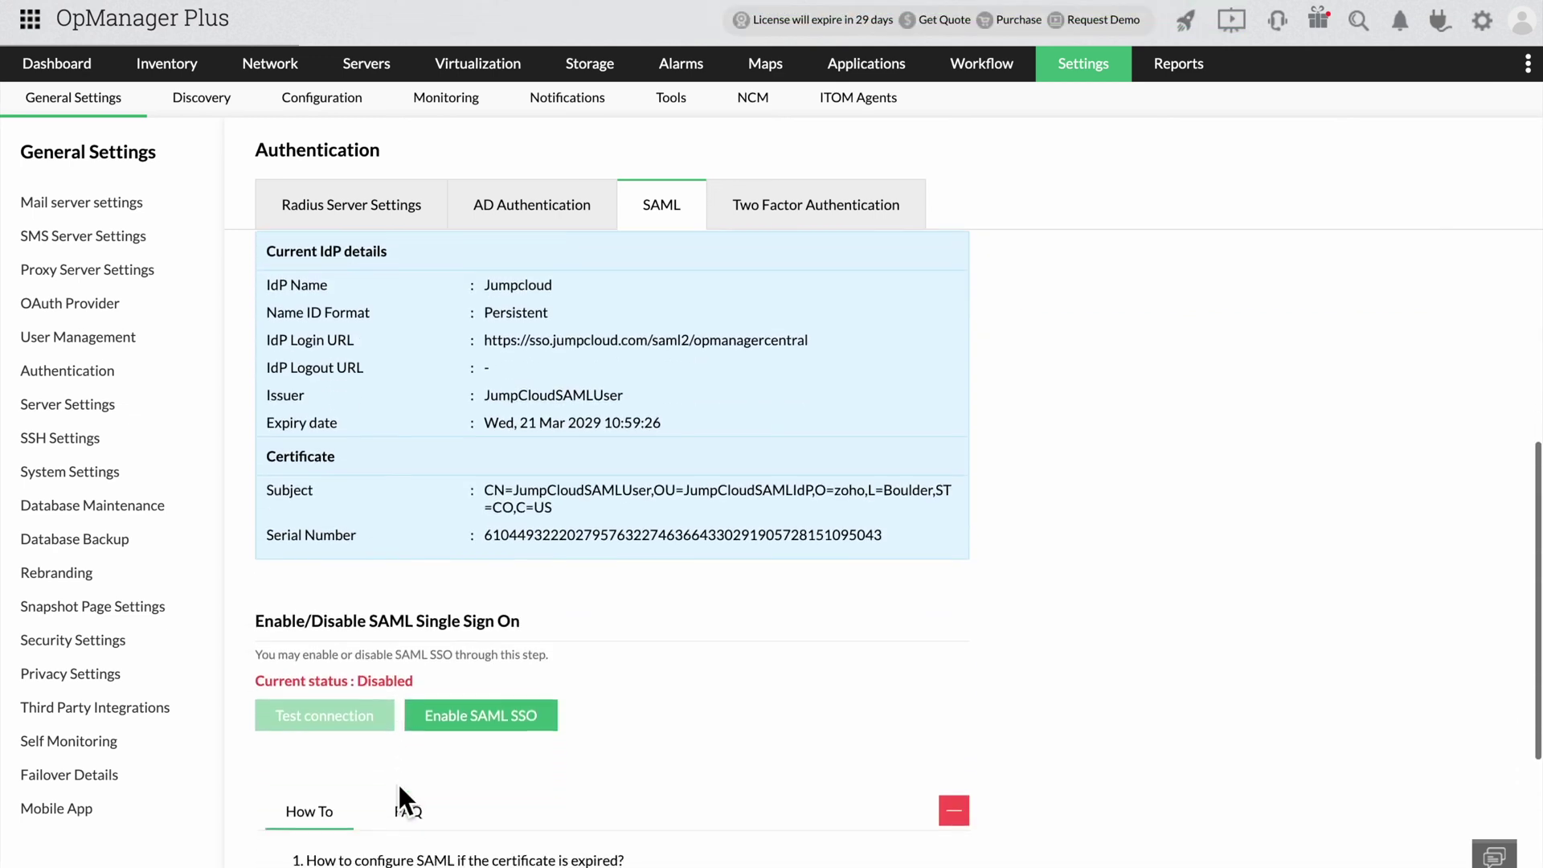
# - Enable SAML SSO and run a successful connection test to Jumpcloud
pyautogui.click(467, 693)
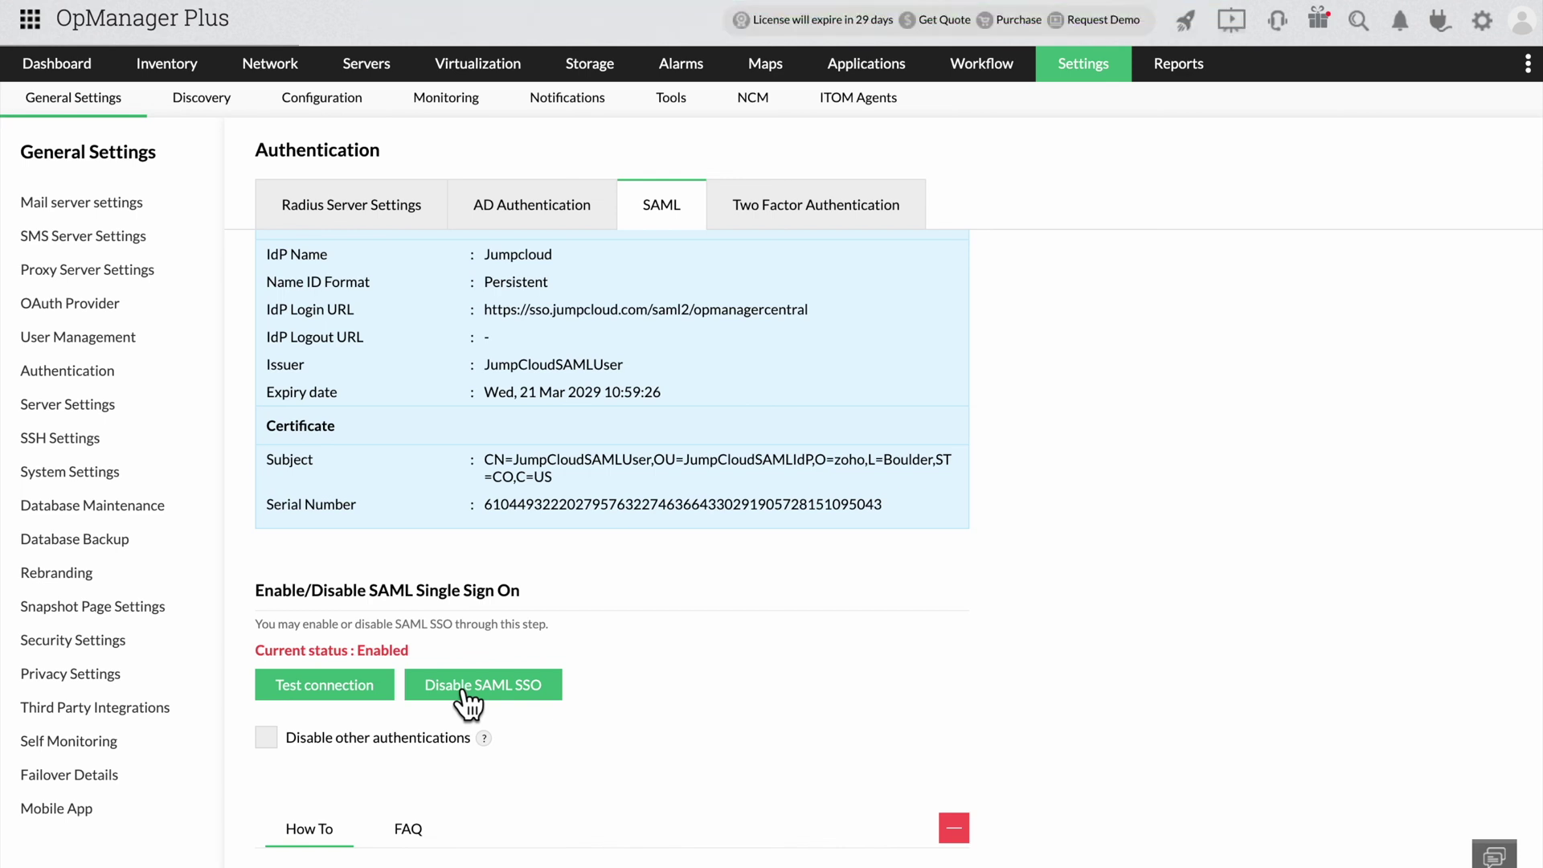
pyautogui.click(358, 685)
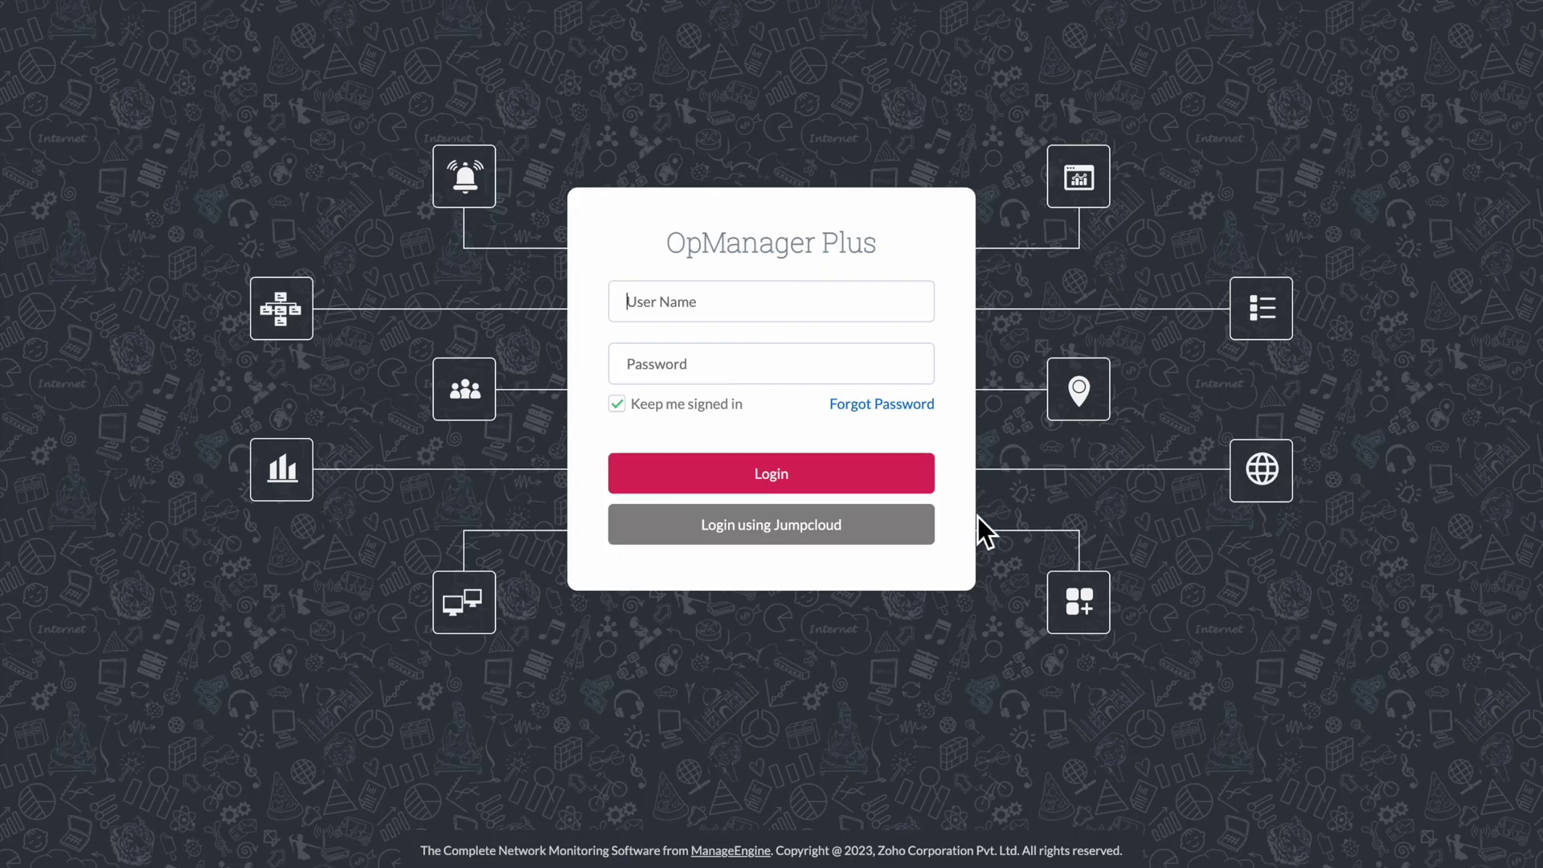
# - Log in via Jumpcloud, continuing past the email and submitting the password
pyautogui.click(926, 536)
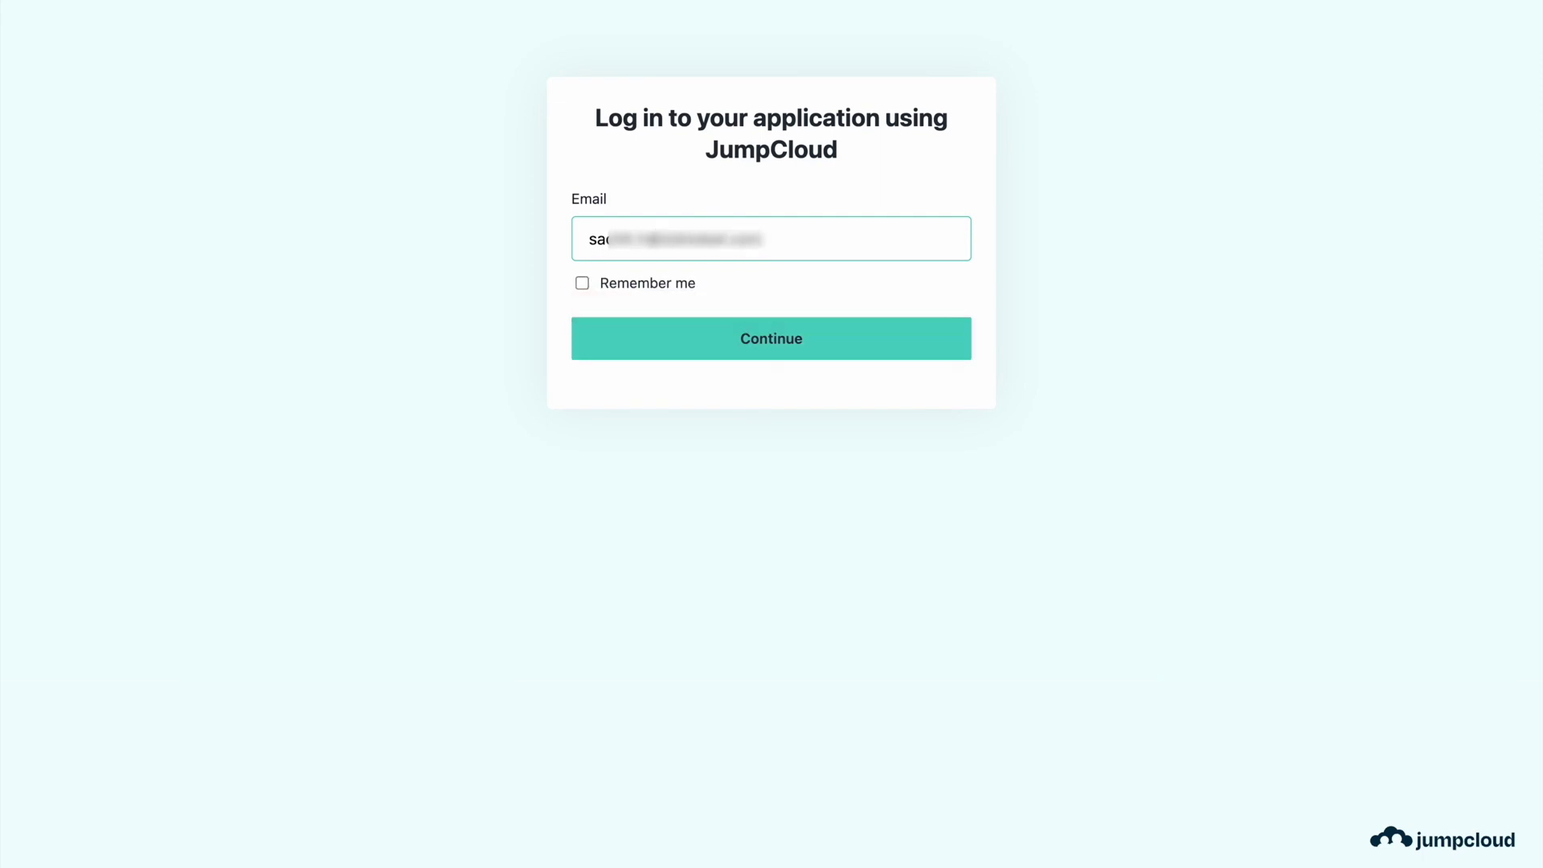
pyautogui.click(733, 346)
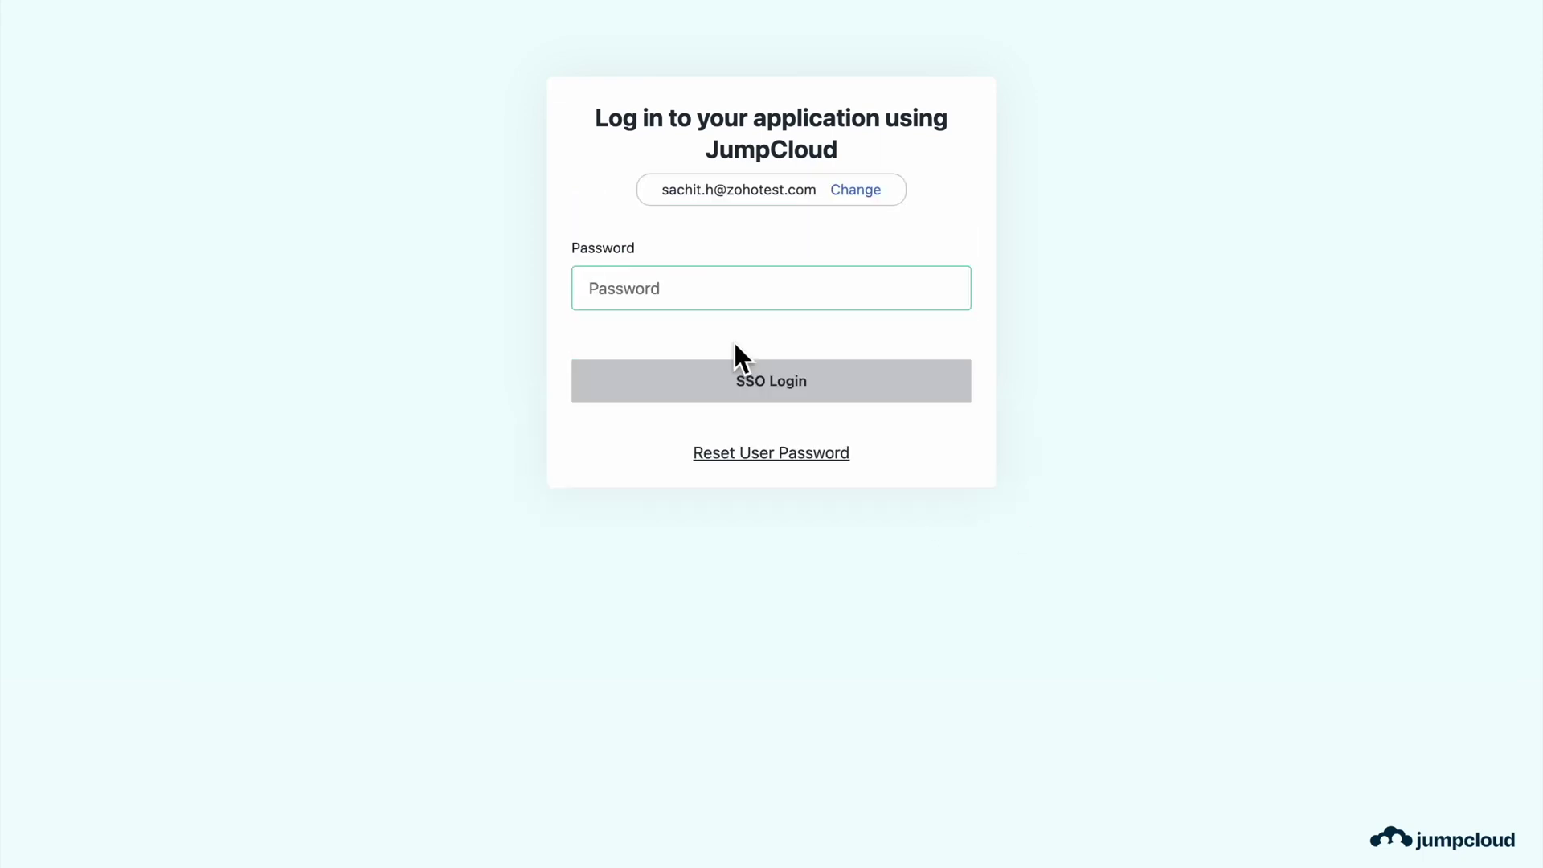
pyautogui.write('••••••••••••')
pyautogui.press('Return')
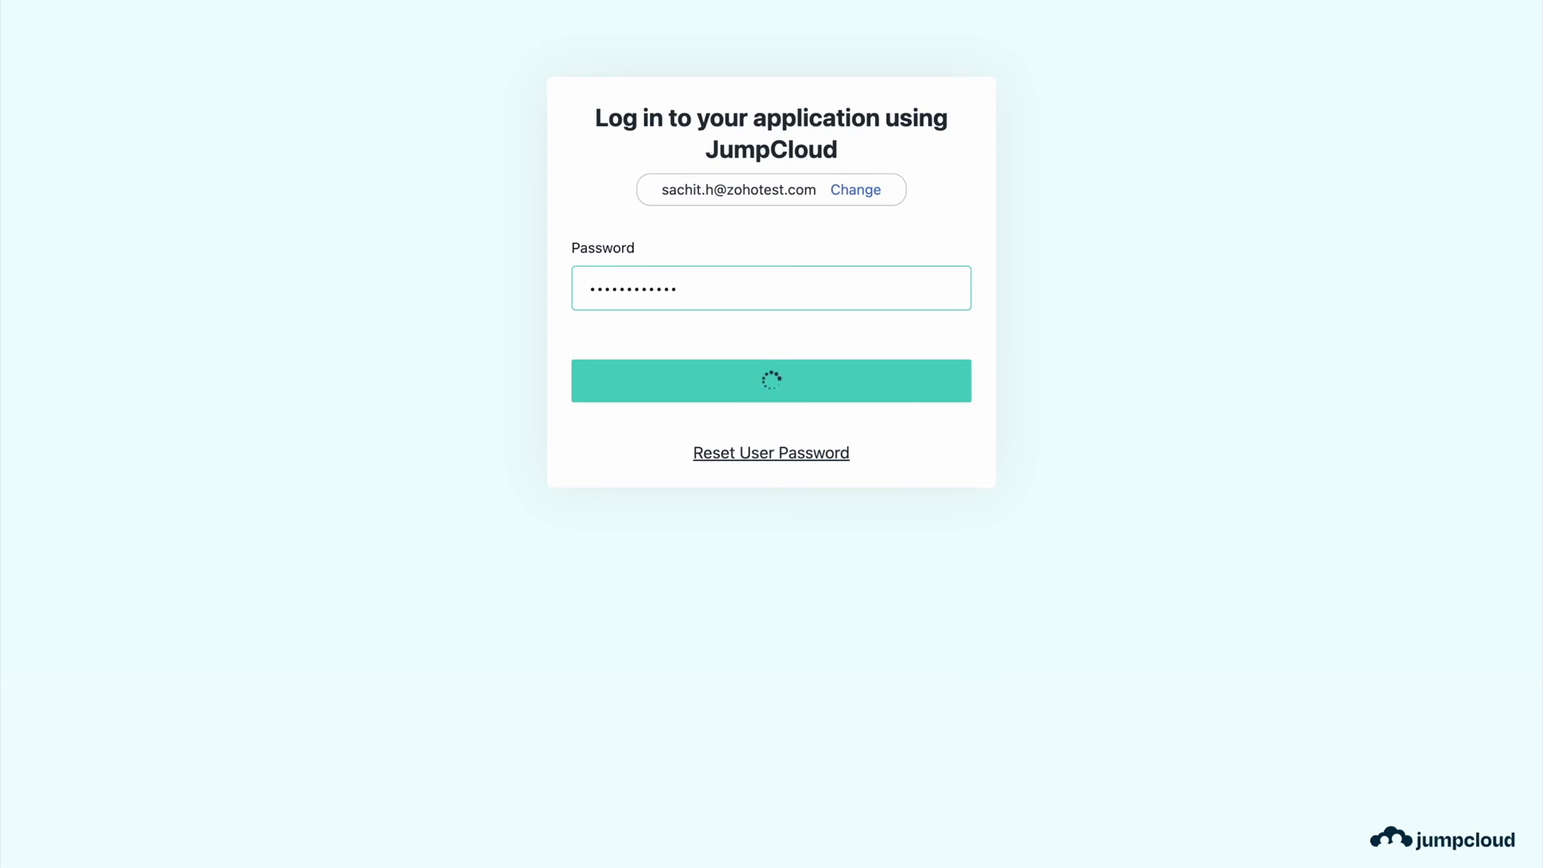